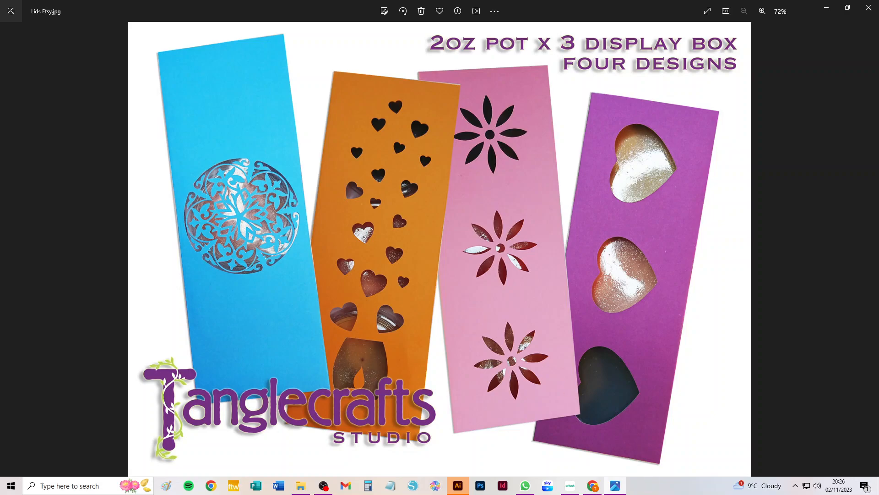
Step: Switch to Cricut Design Space, add the uploaded 3-pot Base design to the canvas and move it to about X 10.97, Y 4.16
click(570, 485)
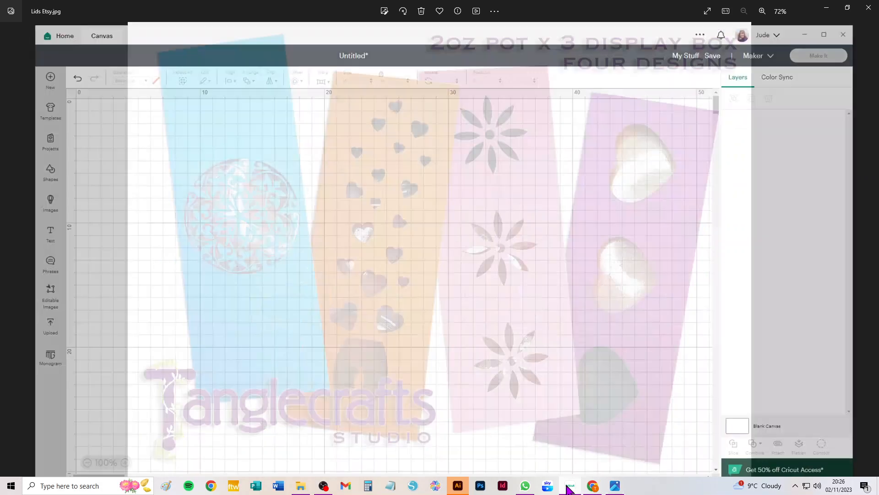
click(22, 316)
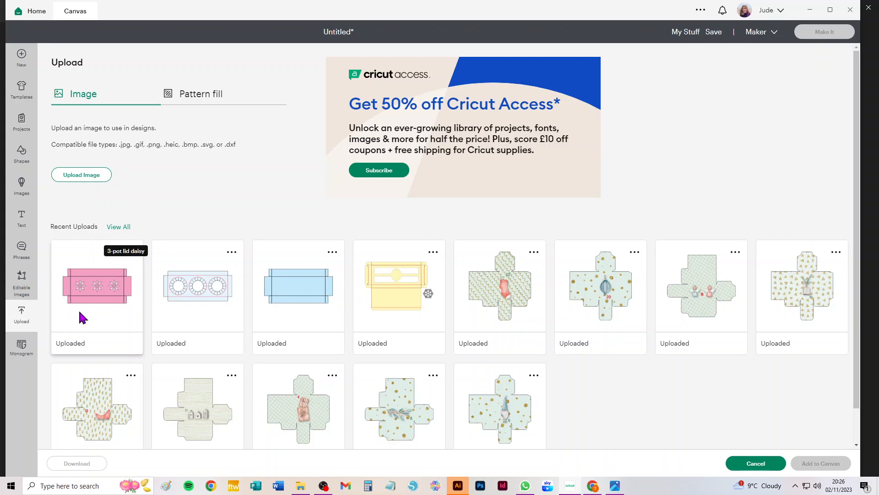
click(615, 487)
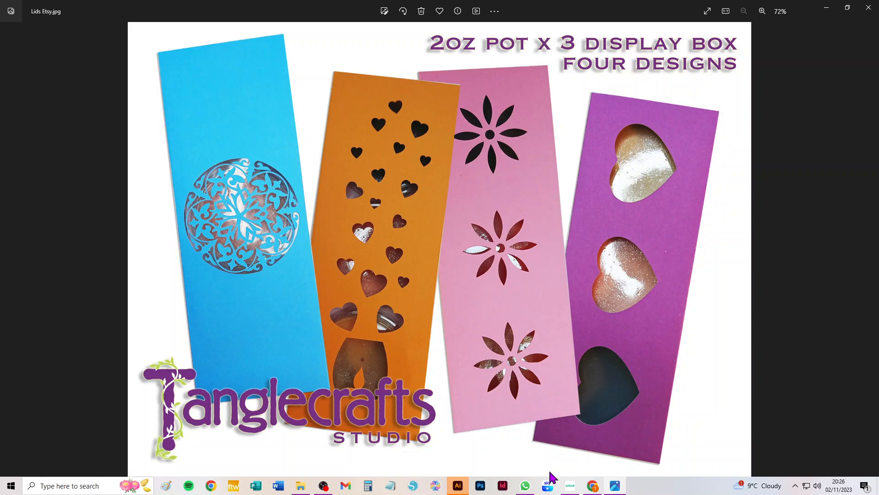
click(568, 487)
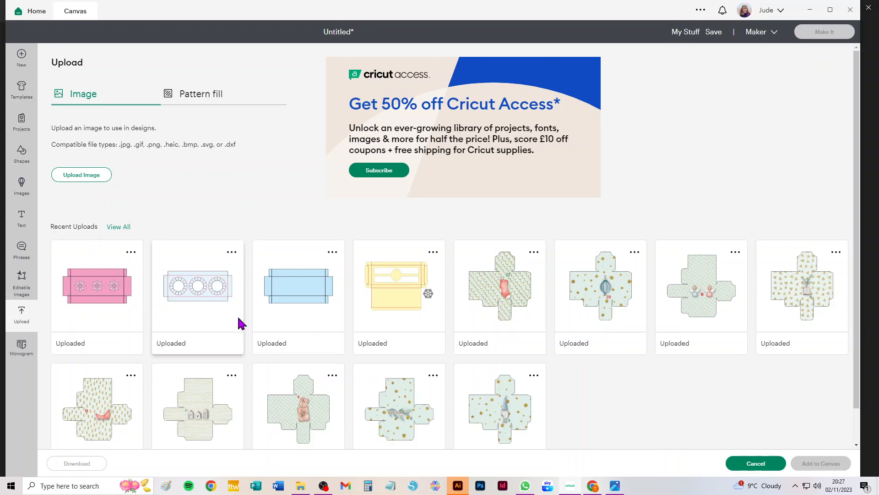
click(299, 285)
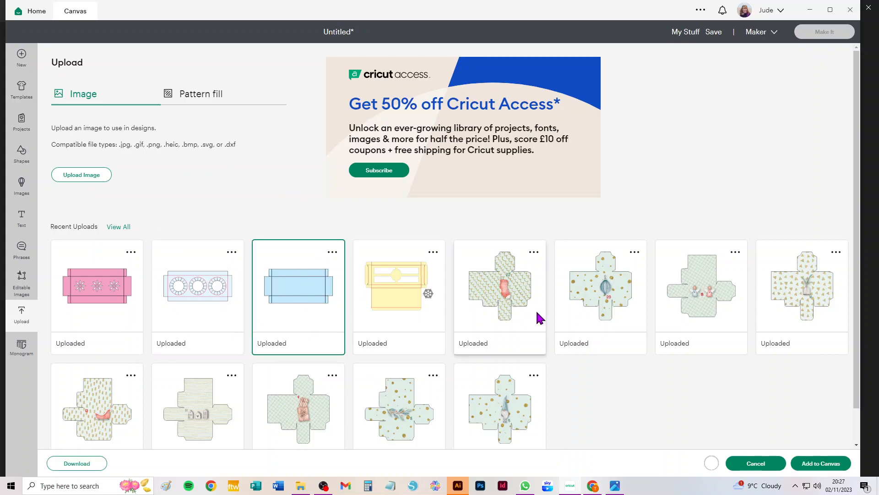
click(814, 464)
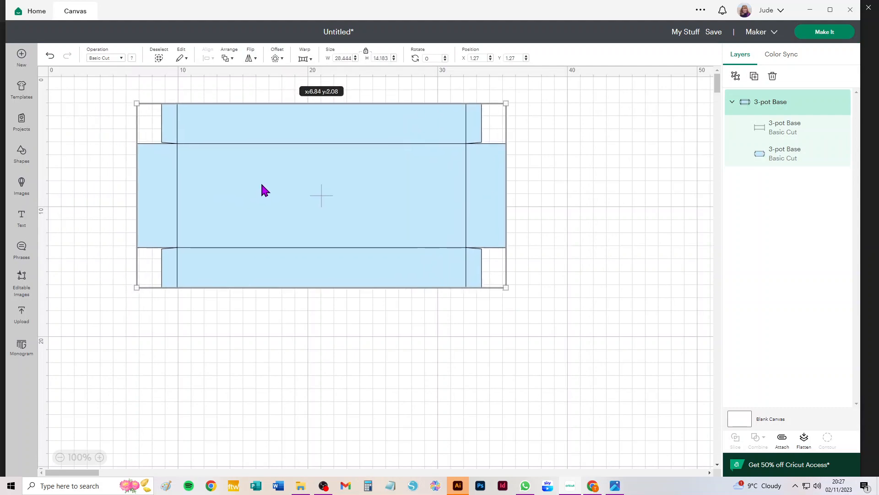
drag(256, 181, 302, 203)
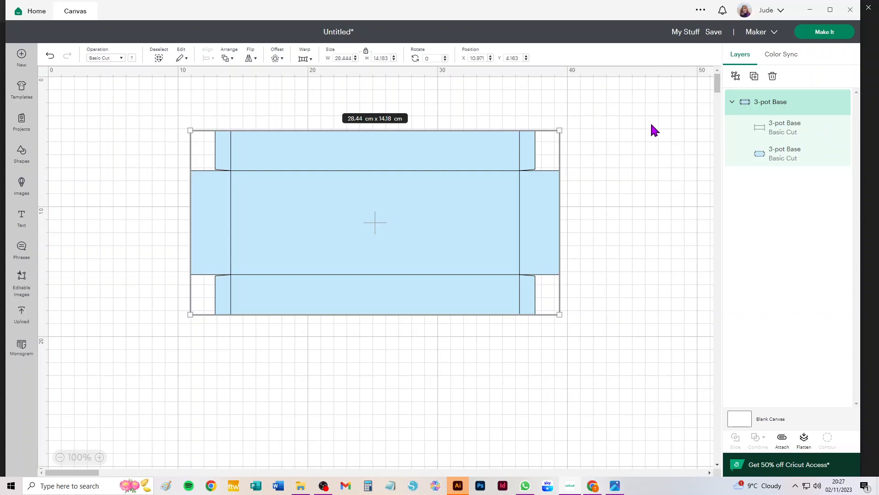
Step: Change the operation of the 3-pot Base's fold-line layer to Score
click(640, 140)
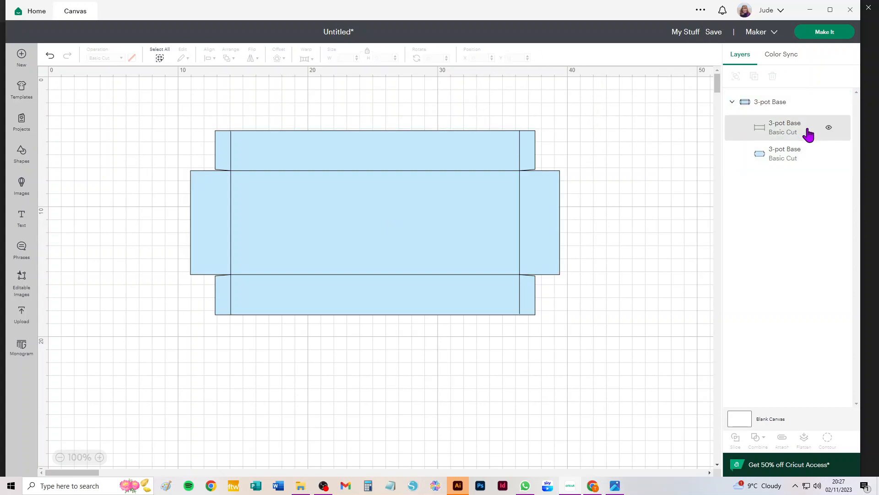
click(788, 131)
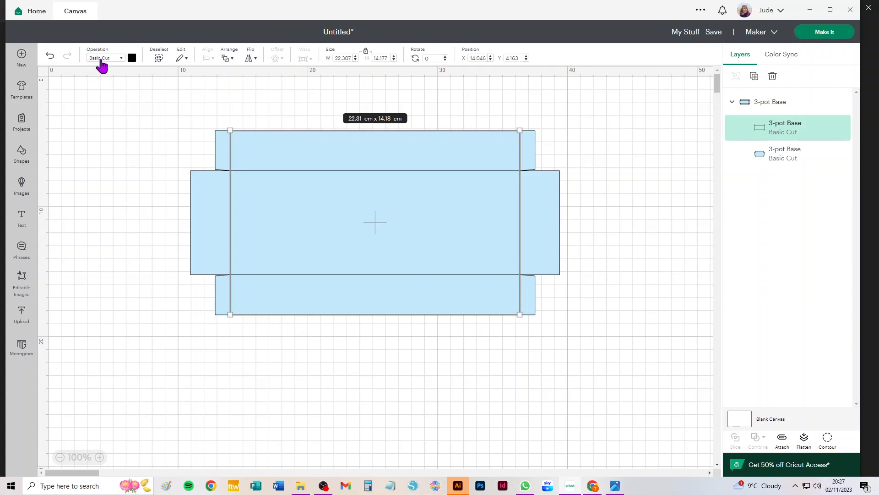
click(101, 61)
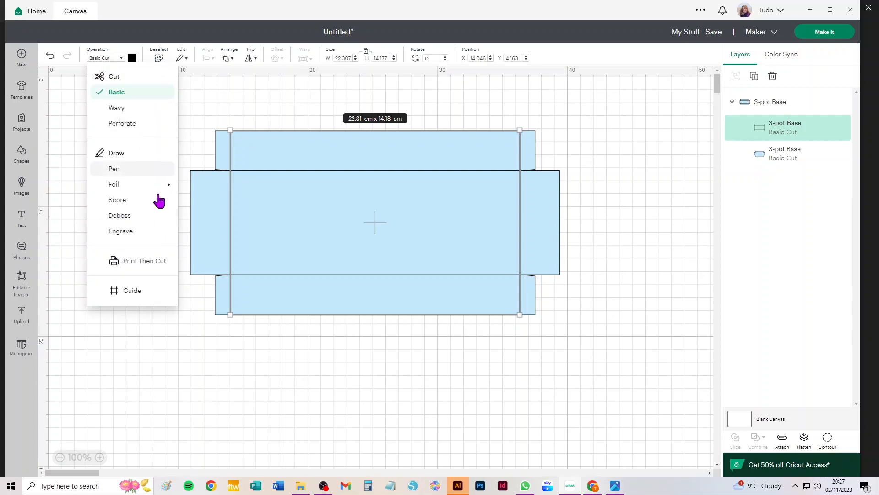
click(123, 200)
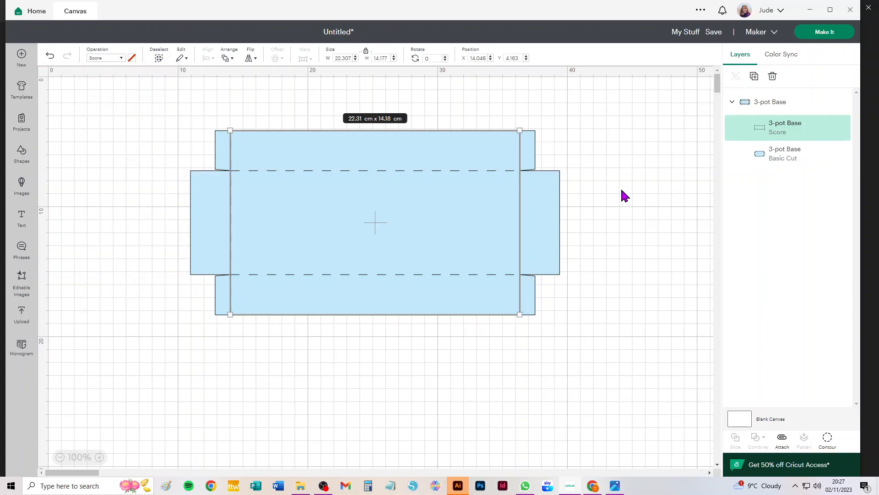
Step: Attach the base's score lines to its cut layer and move it to about X 21.6, Y 0.9
drag(636, 96, 101, 412)
click(782, 439)
drag(268, 230, 403, 187)
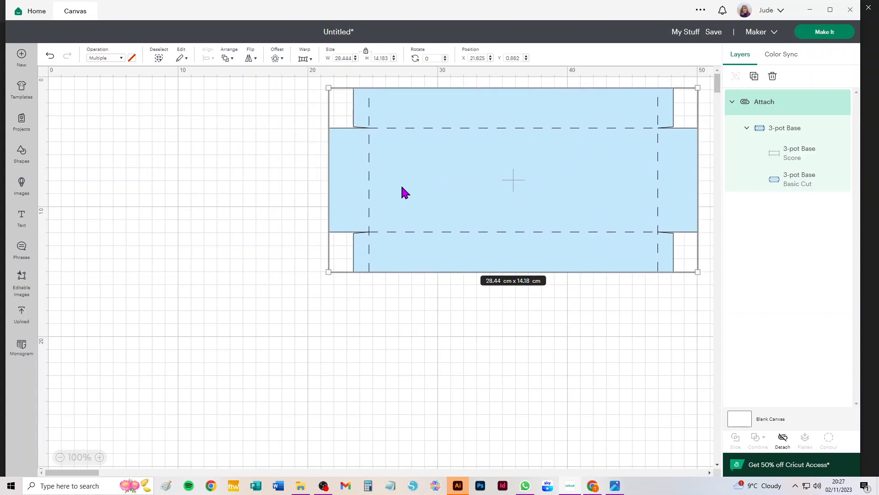
Step: Add the uploaded 3-pot insert to the canvas and place it in the free space below the base
click(21, 314)
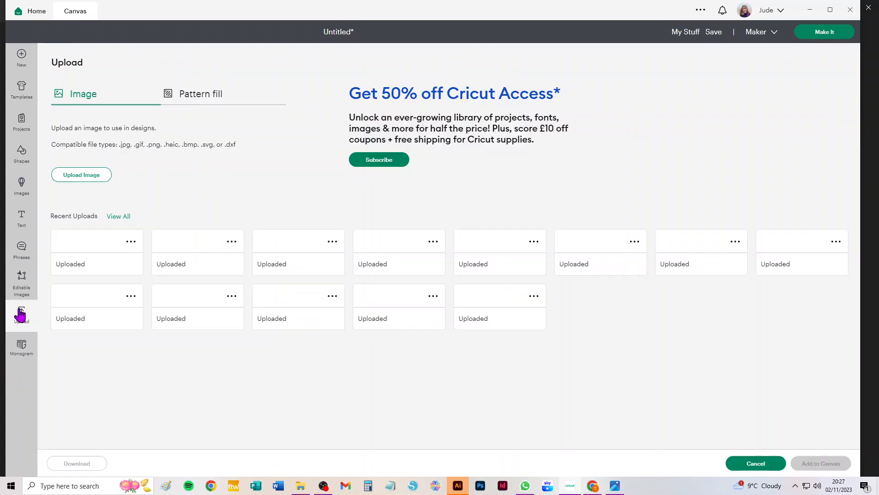
click(179, 286)
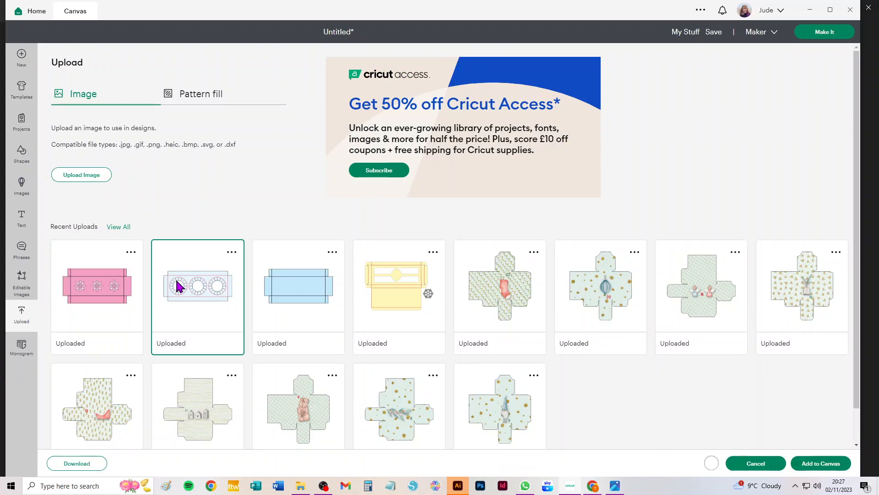
click(818, 464)
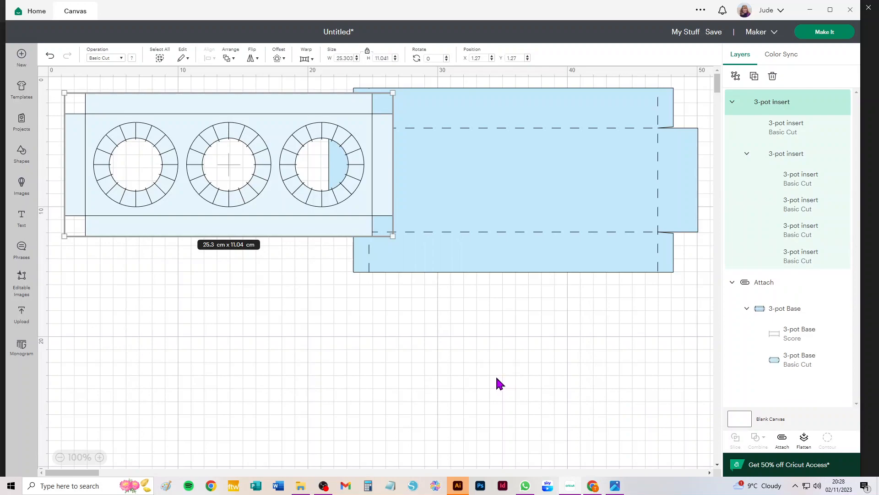
drag(251, 107, 314, 307)
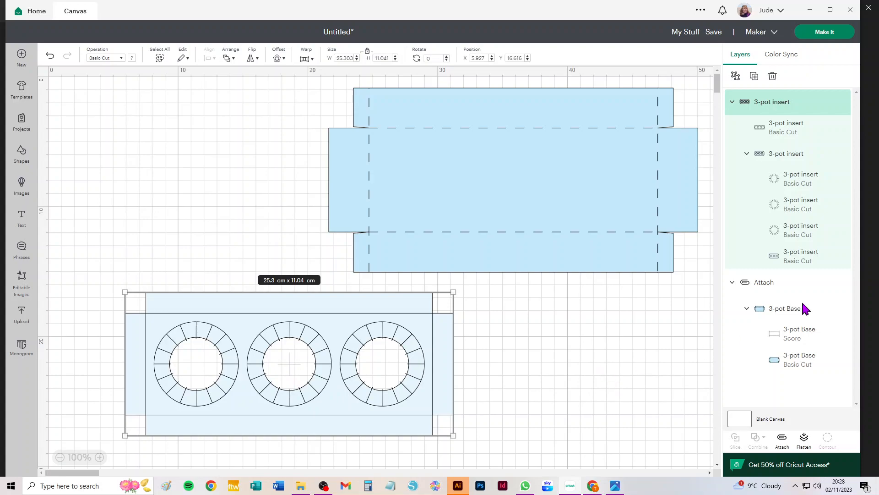
Step: Change the operation of the 3-pot insert's fold-line and circle-outline layer to Score
click(747, 154)
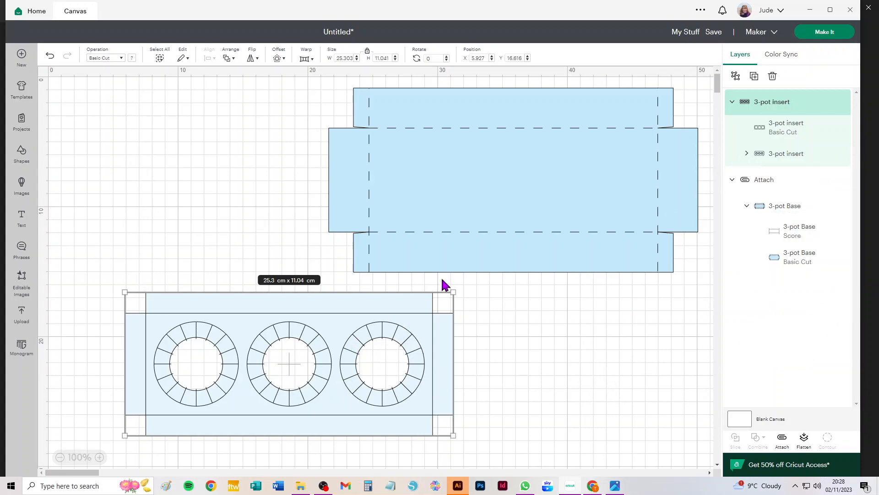
click(747, 154)
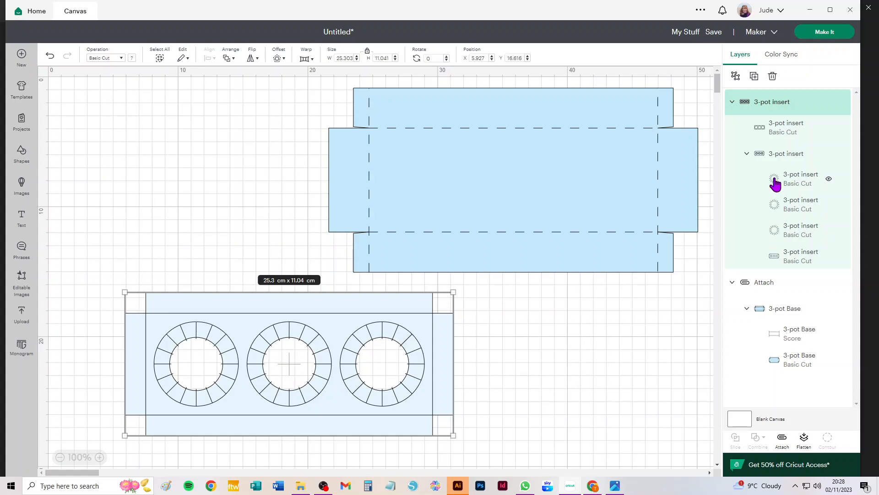
click(747, 153)
click(778, 128)
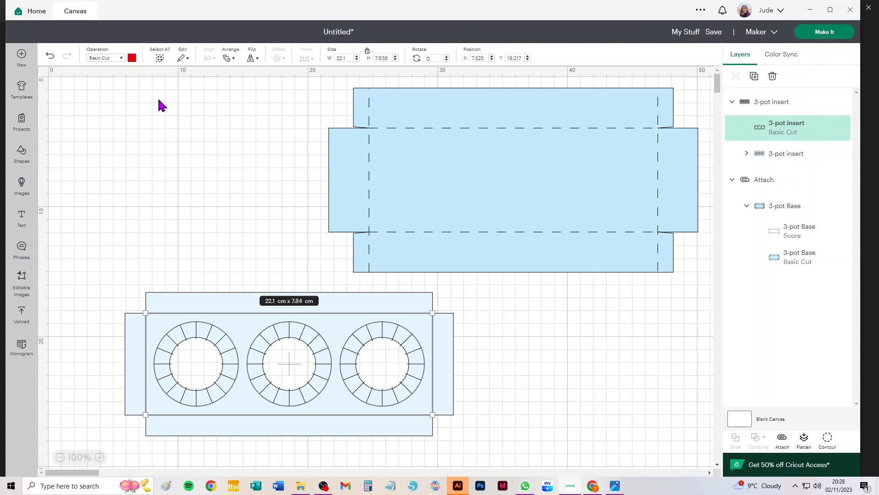
click(104, 65)
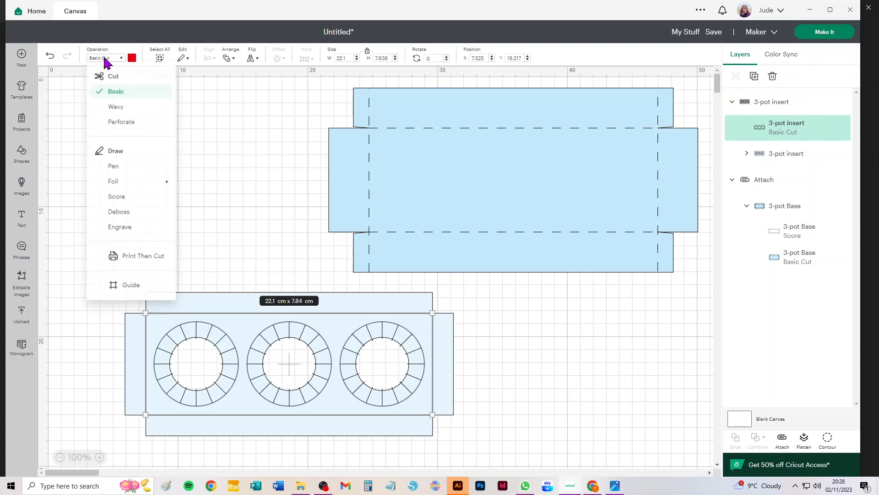
click(130, 207)
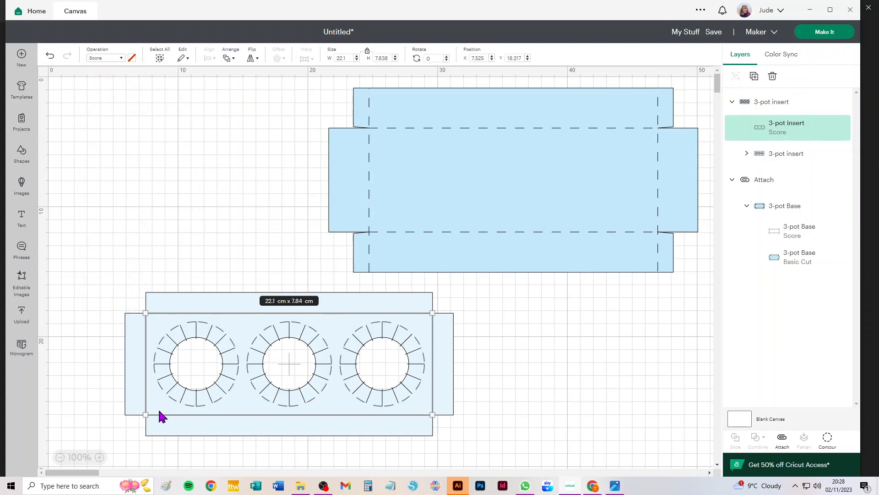
click(97, 420)
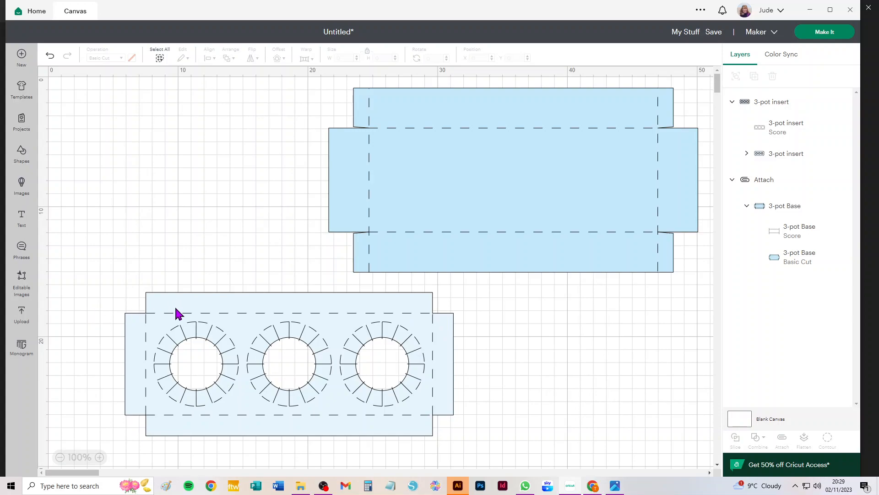
Step: Attach the insert's score lines to its cut layers and stack the base and insert closely, with the insert directly below
drag(103, 295, 545, 444)
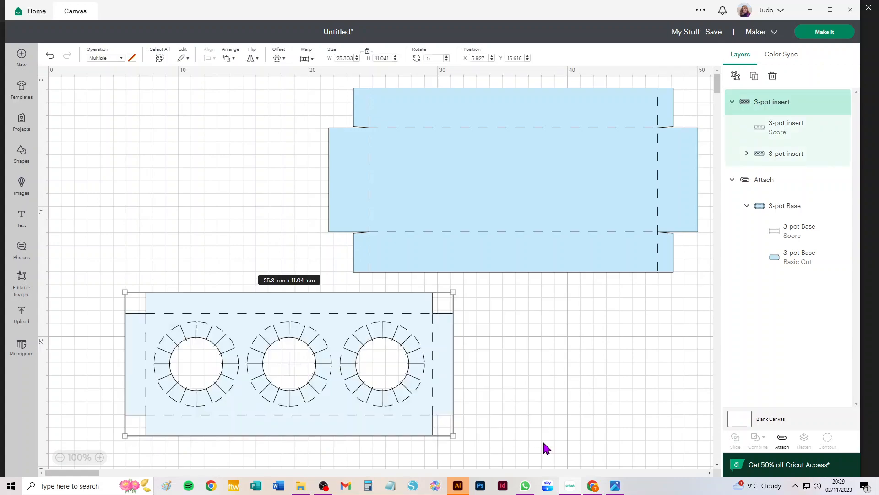
click(783, 438)
drag(322, 311, 552, 304)
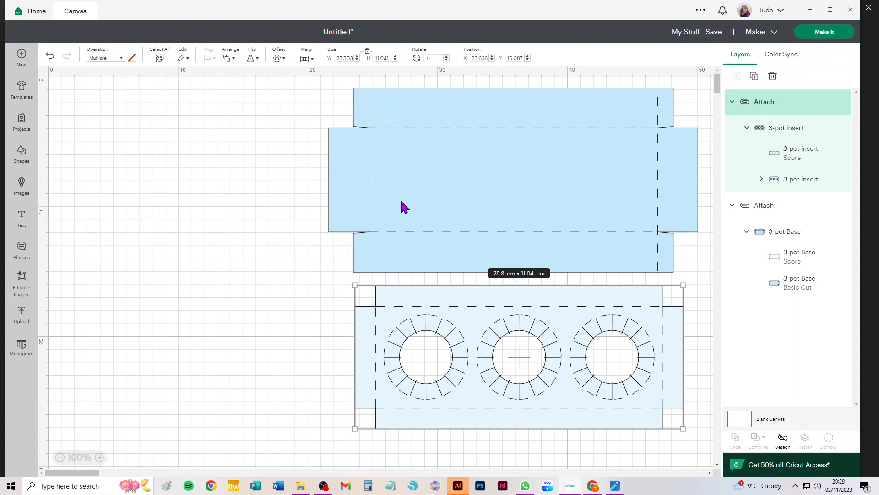
drag(551, 199, 558, 175)
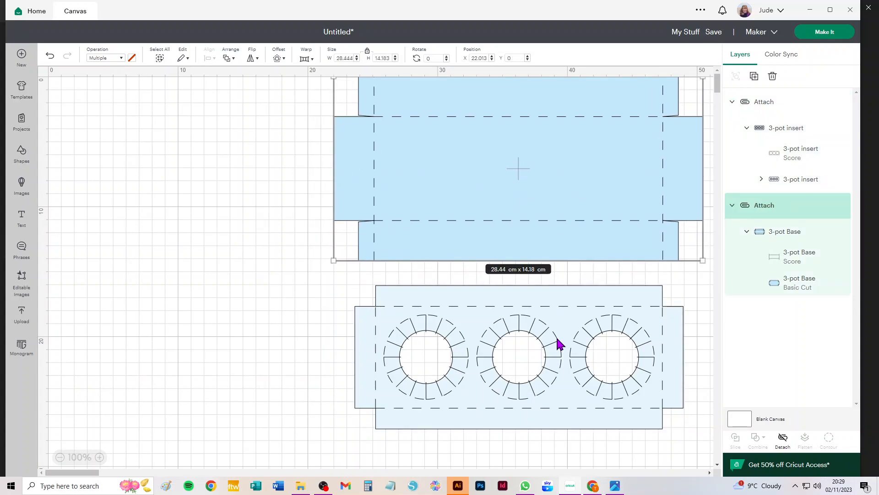
drag(583, 303, 560, 276)
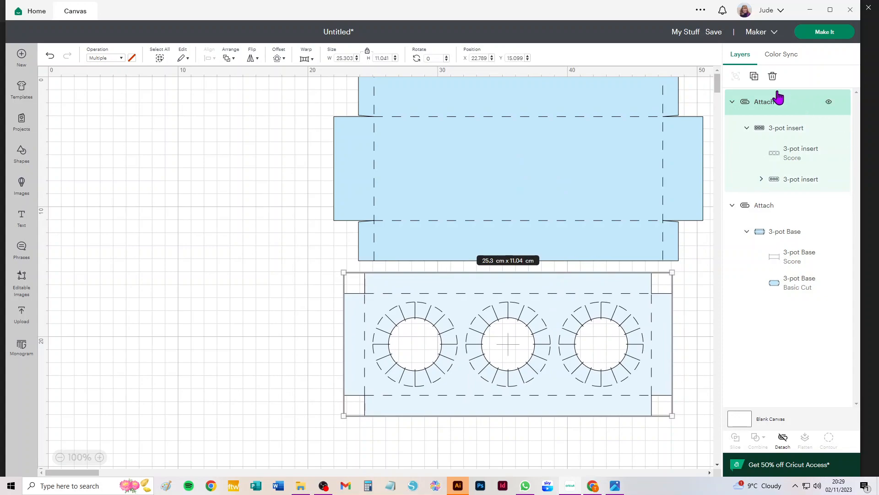
Step: Use Color Sync to match the insert's layers to the 3-pot Base colour #C4E9FB
click(781, 55)
drag(774, 155, 784, 110)
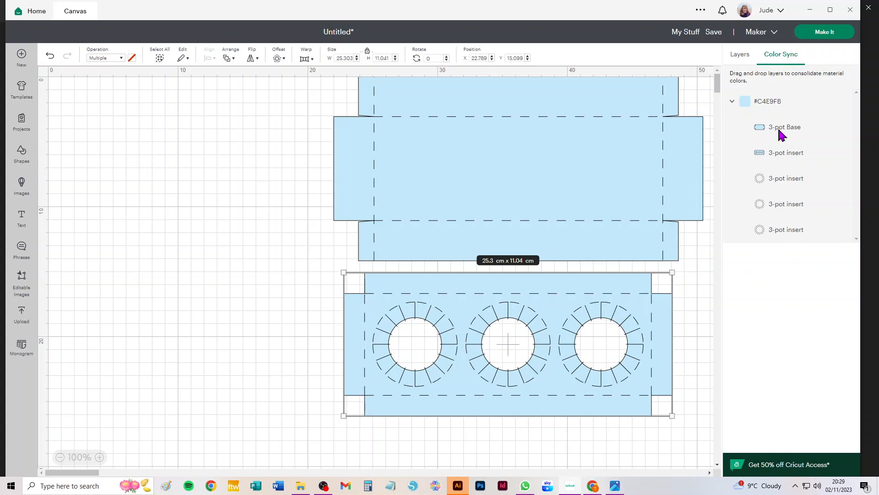
Step: Add the uploaded 3-pot lid daisy to the canvas and move it down to about X 0.9, Y 7.9
click(182, 285)
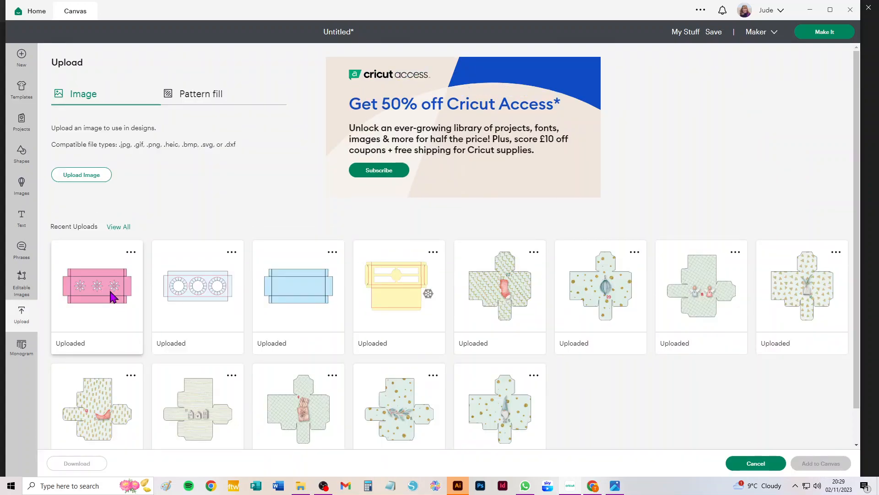
click(114, 295)
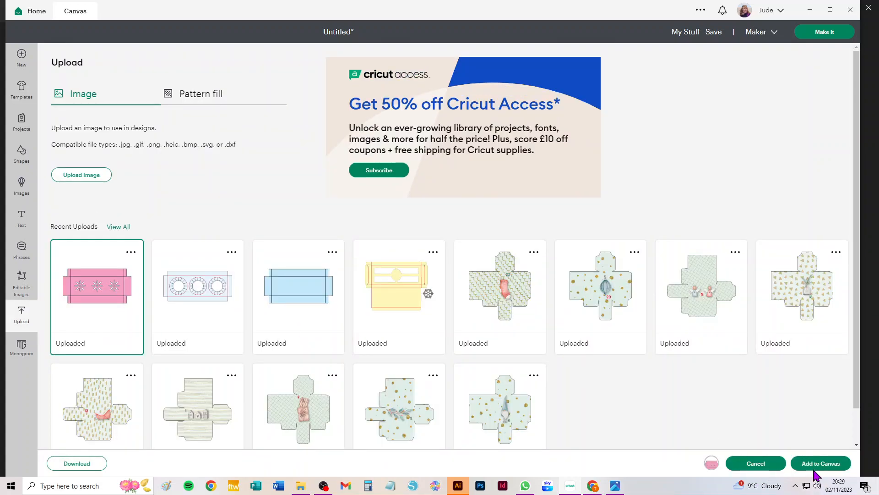
click(816, 465)
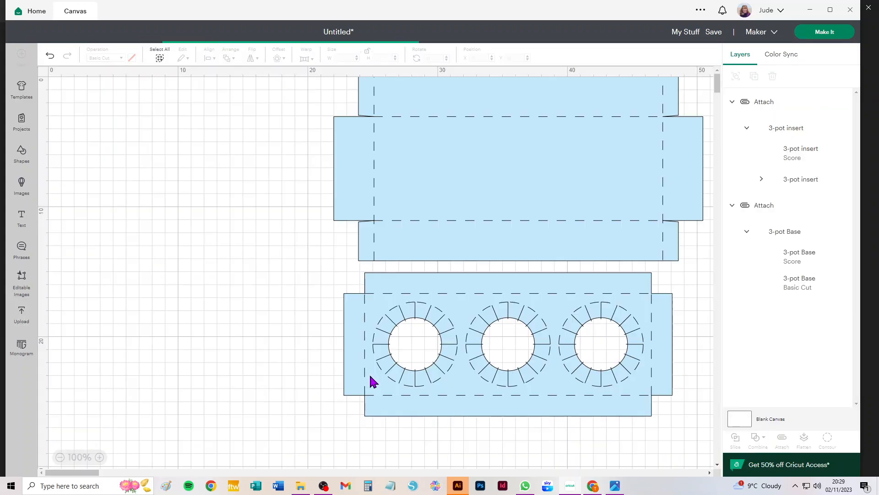
drag(250, 118, 244, 201)
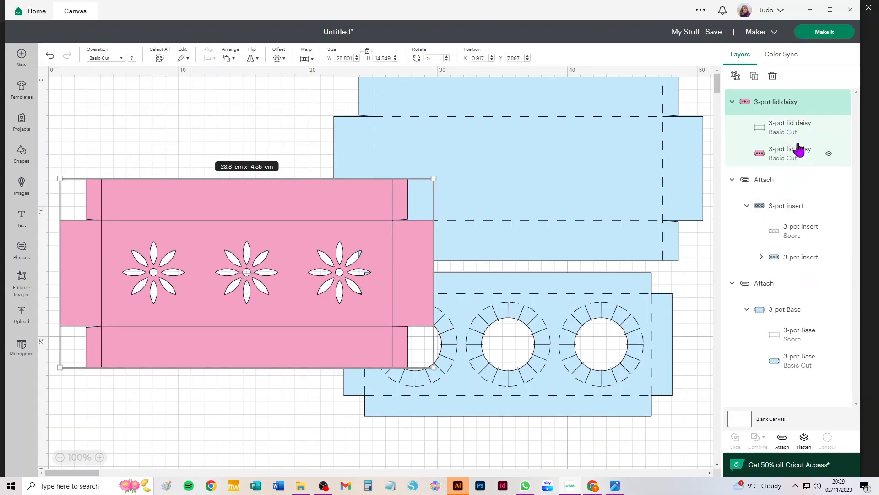
Step: Change the operation of the daisy lid's fold-line layer to Score
click(780, 130)
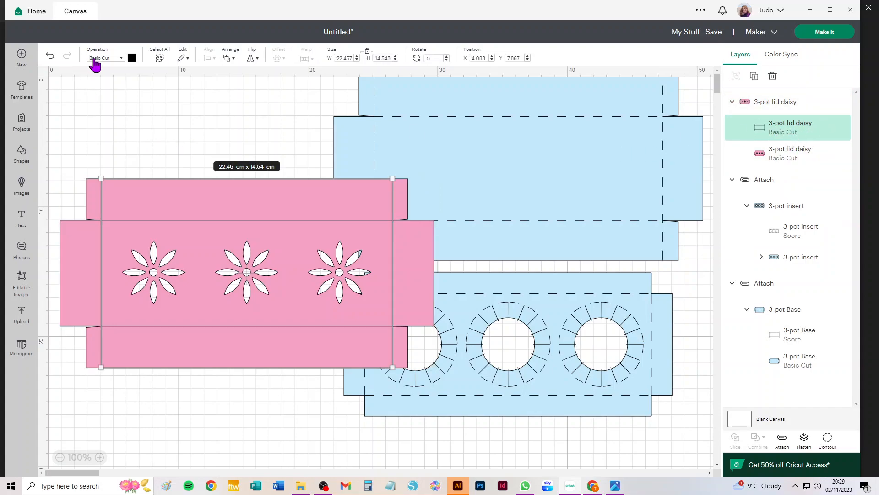
click(95, 61)
click(116, 199)
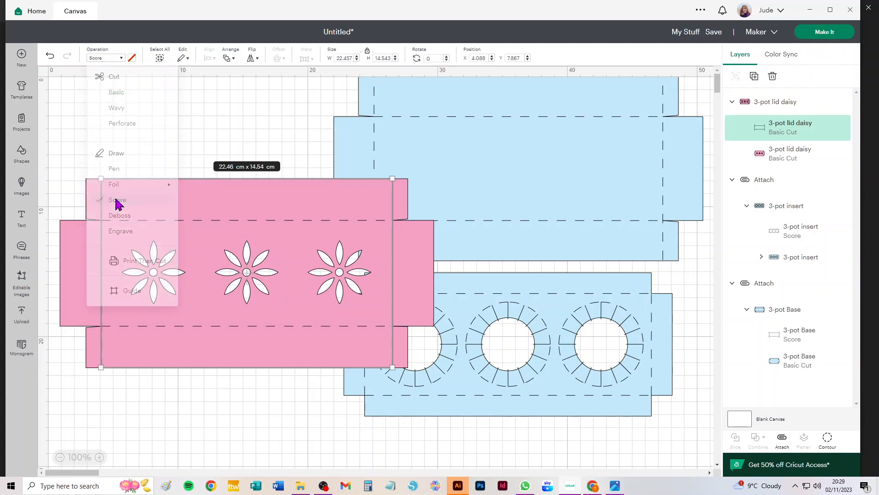
Step: Attach the daisy lid's score lines to its cut layer and move the lid slightly up and left on the canvas
click(781, 102)
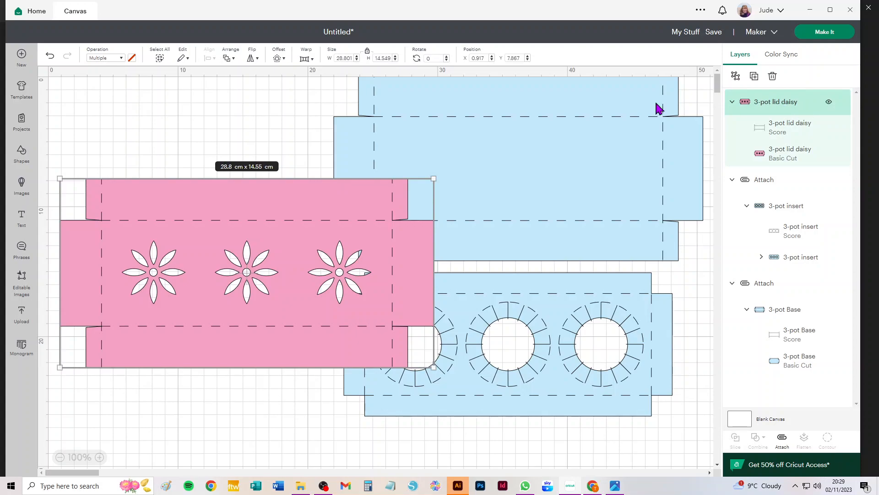
drag(114, 119, 250, 389)
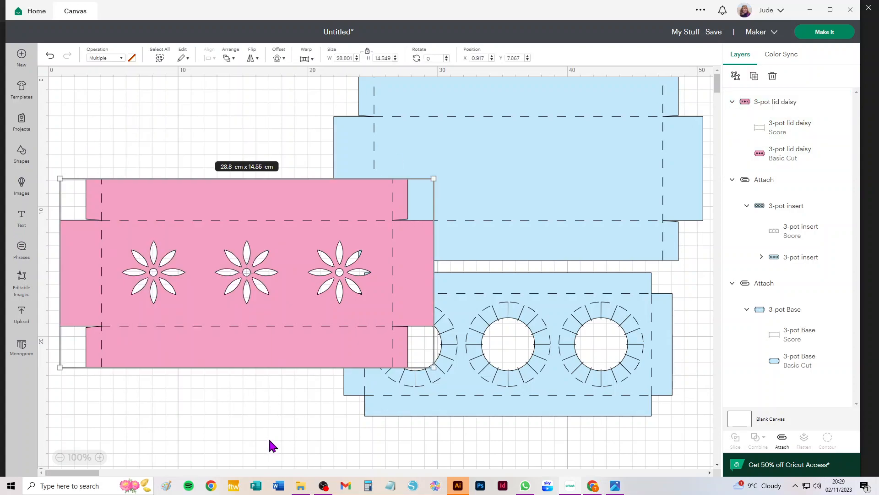
click(782, 441)
drag(271, 228, 260, 197)
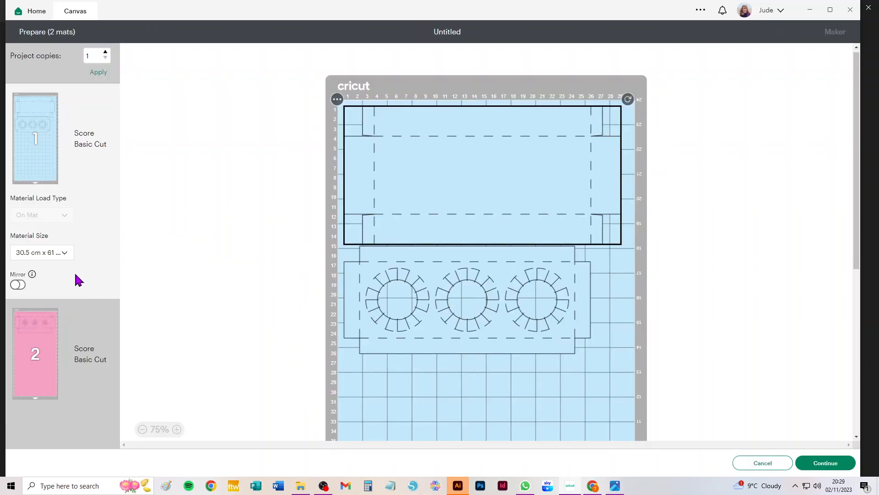
Step: Preview the blue mat at 30.5 cm x 30.5 cm with the insert moved further below the base, and return to the canvas
click(33, 251)
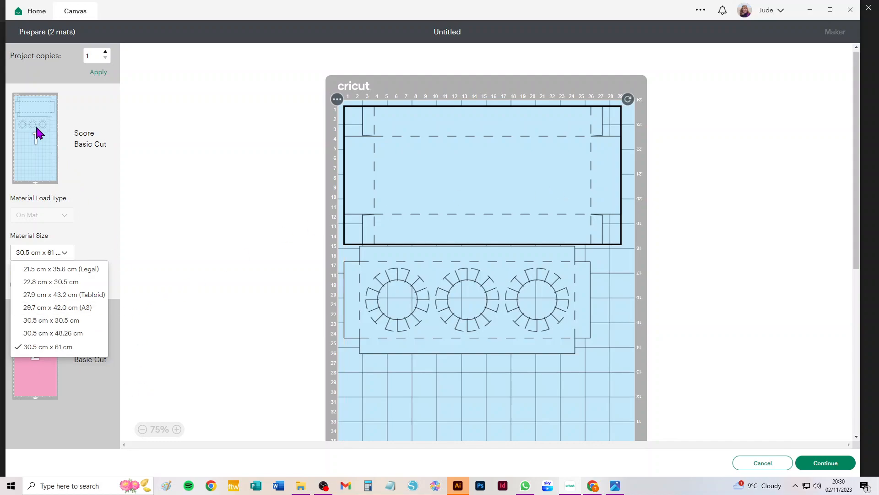
click(58, 320)
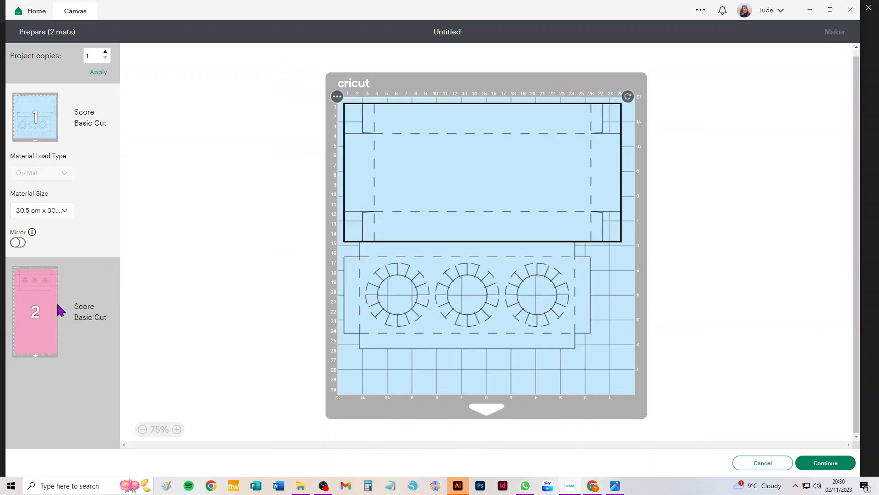
drag(550, 278, 588, 312)
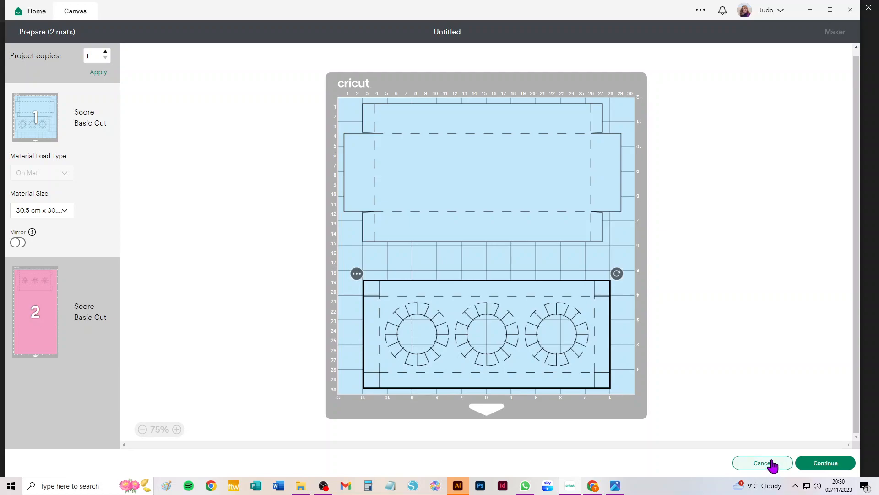
click(772, 464)
Step: Reposition the base to about X 18.1, Y 0.25 and the daisy lid to about X 1.4, Y 4.9
click(578, 115)
drag(578, 115, 522, 140)
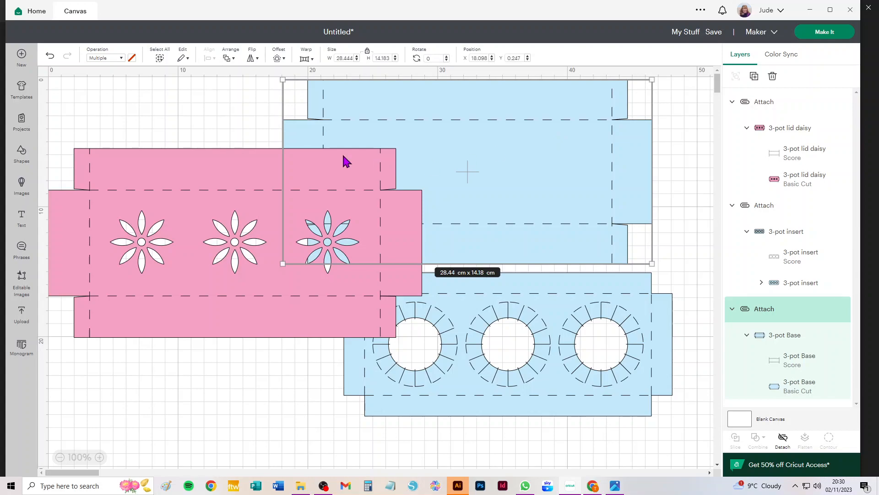
click(202, 190)
drag(195, 187, 209, 174)
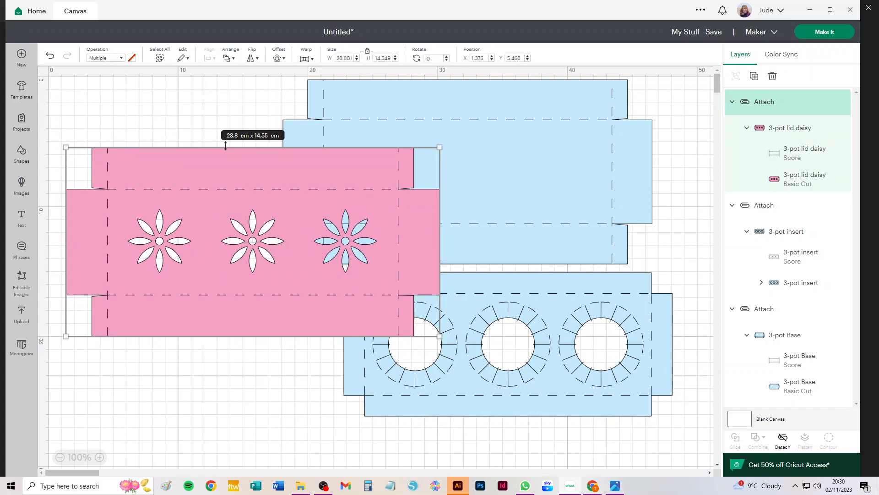
drag(228, 206, 227, 199)
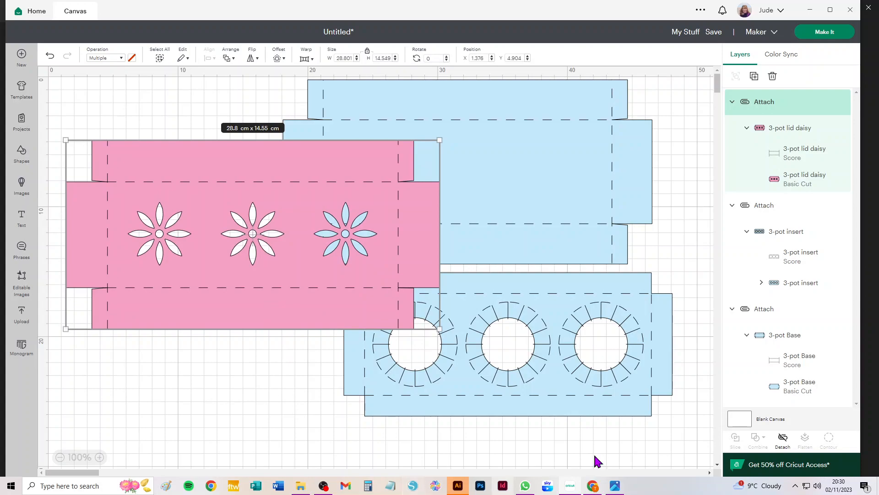
Step: Change the colour of the 3-pot Base cut layer to yellow
click(644, 153)
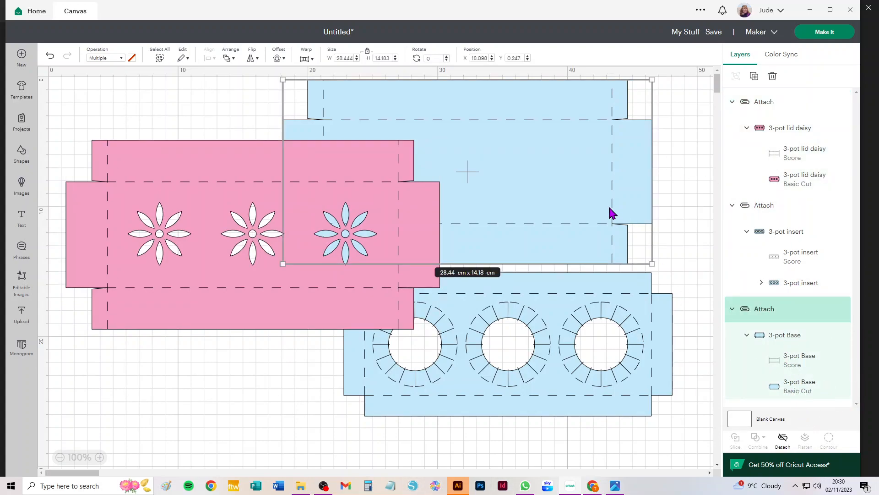
click(682, 126)
click(591, 151)
click(794, 389)
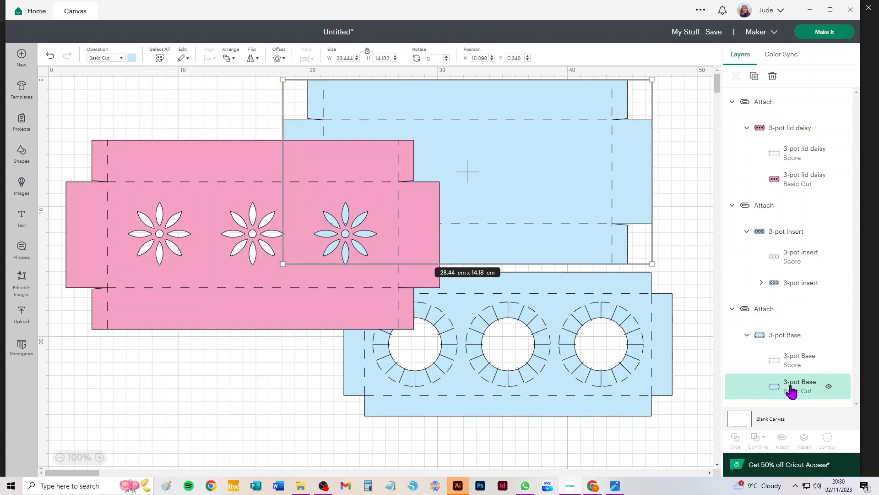
click(132, 58)
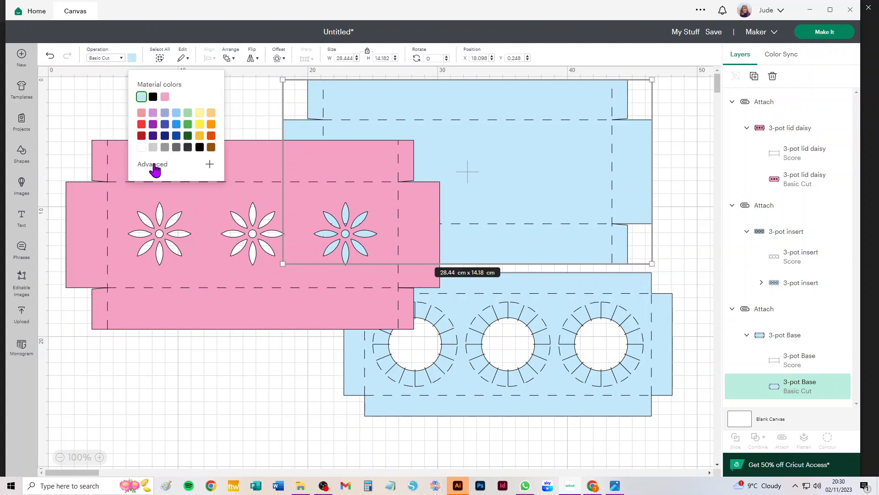
click(200, 125)
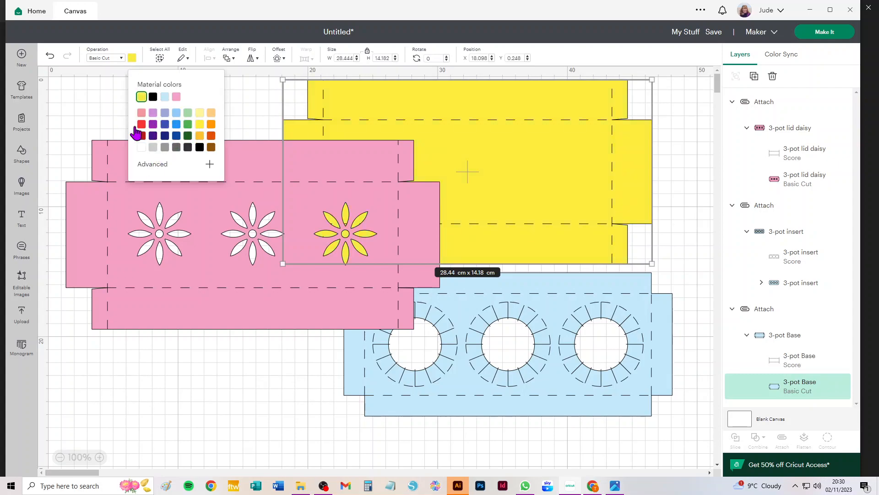
click(97, 115)
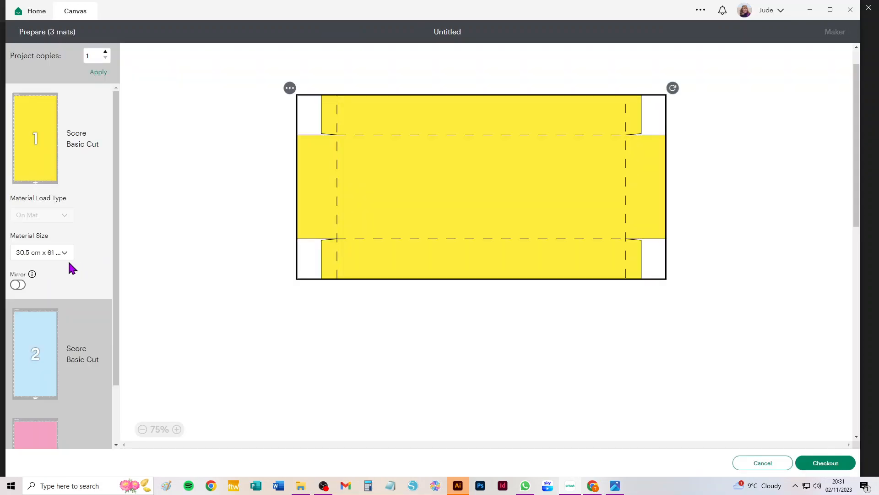
Step: In the mat preview, set the material size to 30.5 cm x 30.5 cm for the yellow base and 21 cm x 29.7 cm (A4) for the insert
click(50, 257)
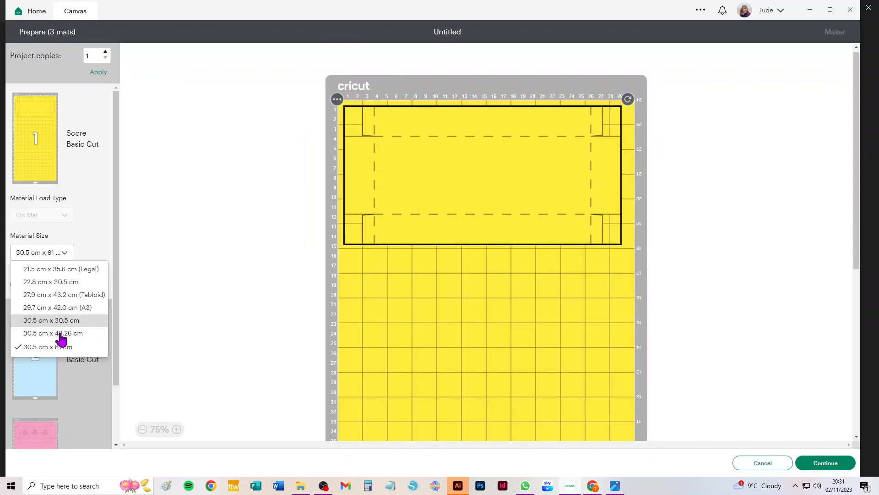
click(70, 321)
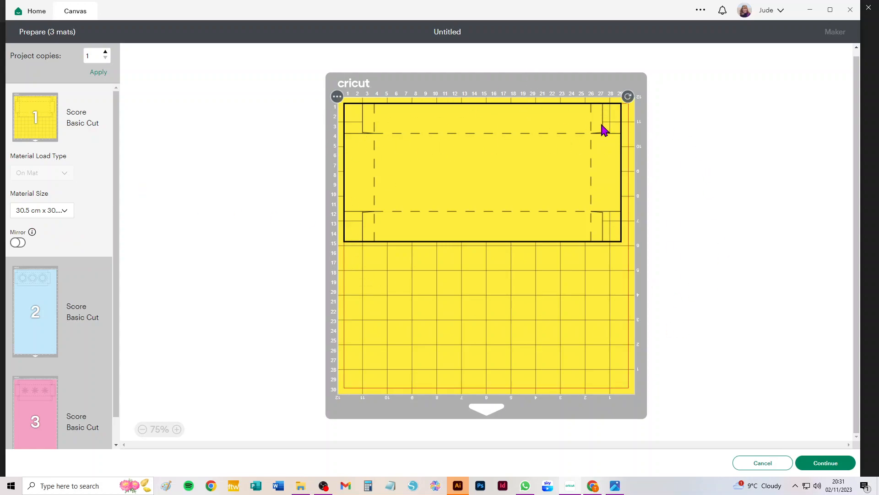
click(18, 295)
click(54, 321)
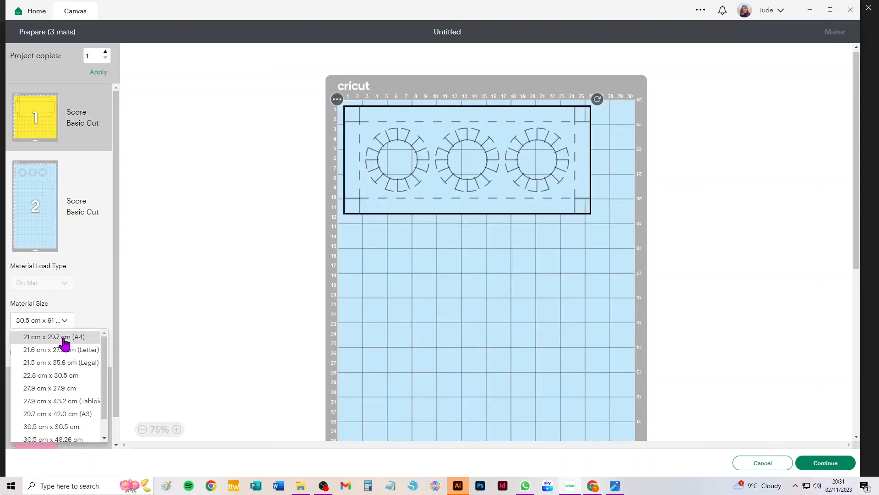
click(62, 337)
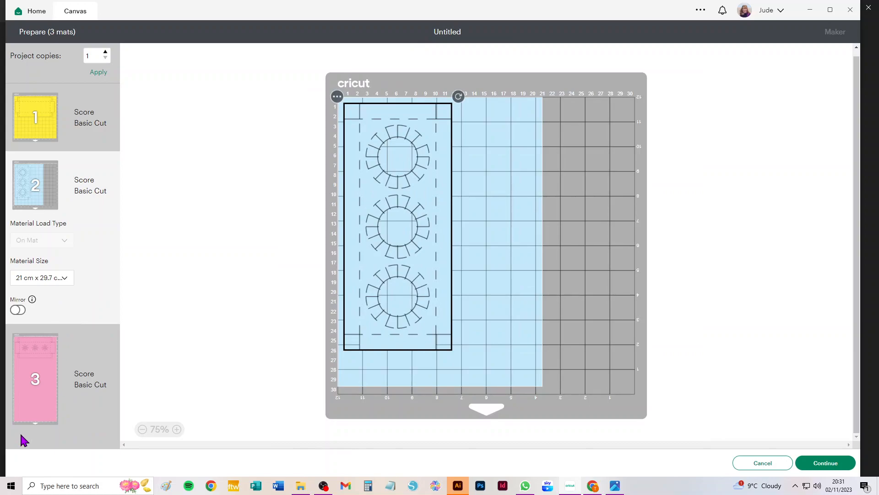
Step: Set the pink daisy lid mat's material size to 30.5 cm x 30.5 cm and return from the preview to the canvas
click(34, 353)
click(53, 389)
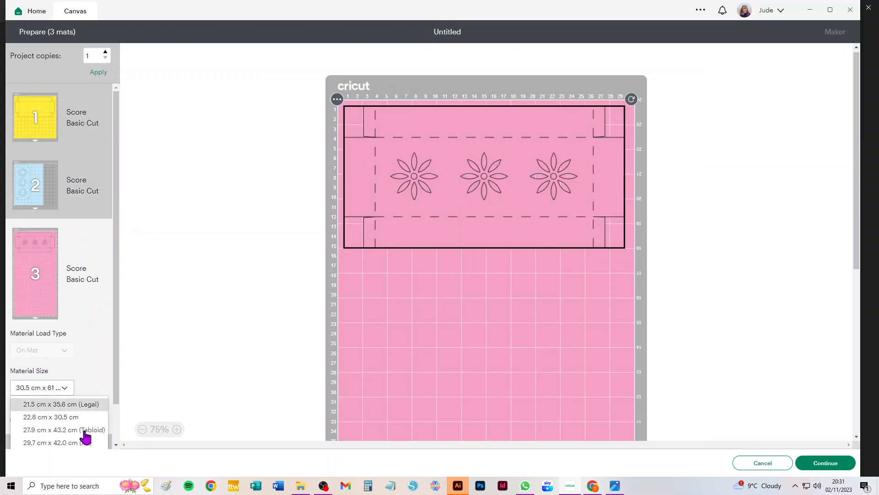
click(58, 411)
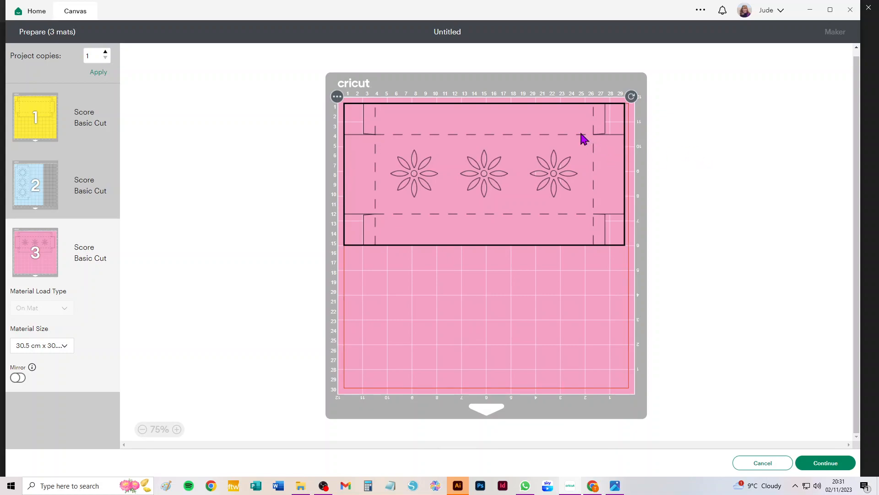
click(772, 471)
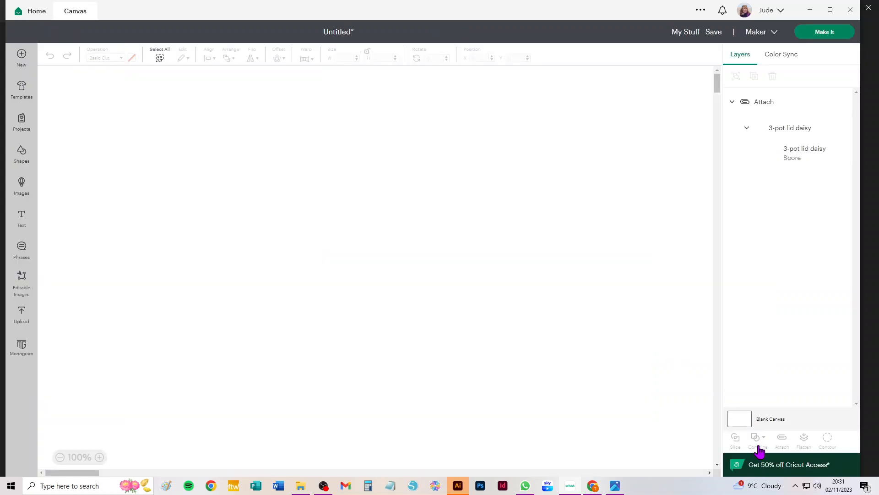